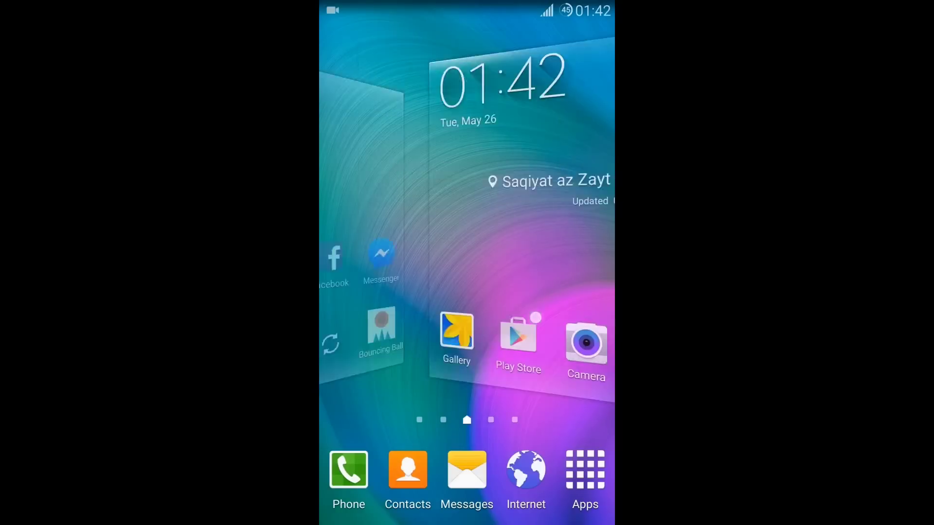
- Swipe back and forth through the home pages (apps, empty, clock, toggles) to preview the transitions
left_click_drag(554, 358, 422, 358)
mouse_move(409, 292)
left_mouse_down()
mouse_move(554, 292)
mouse_move(408, 292)
left_mouse_up()
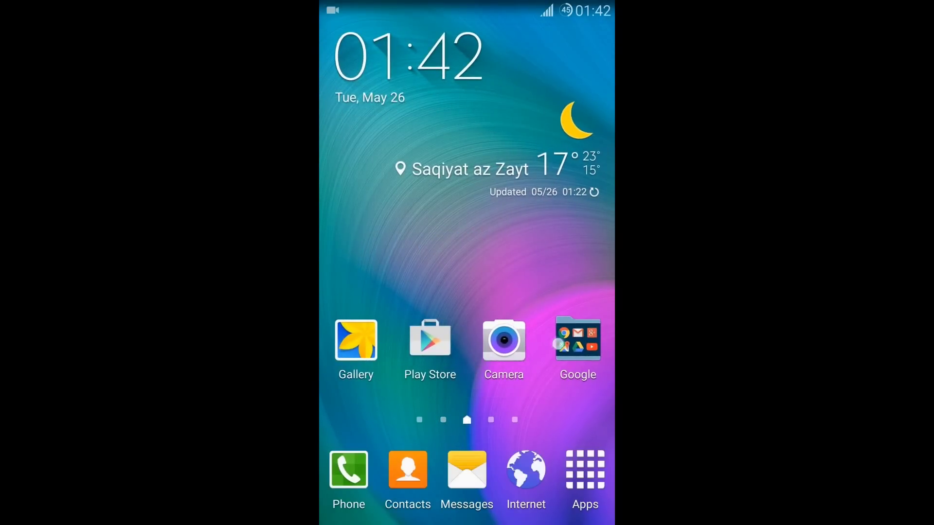
left_click_drag(559, 344, 422, 339)
left_click_drag(554, 292, 409, 291)
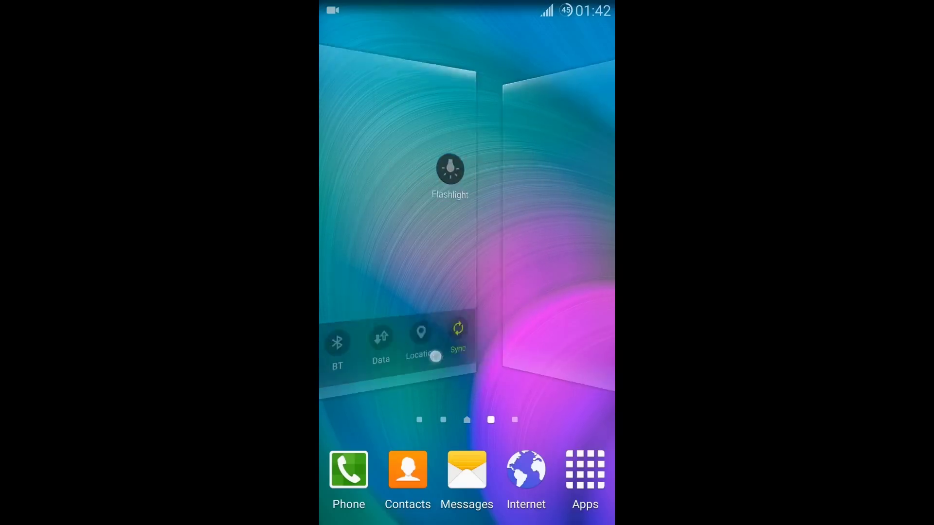
left_click_drag(554, 292, 409, 292)
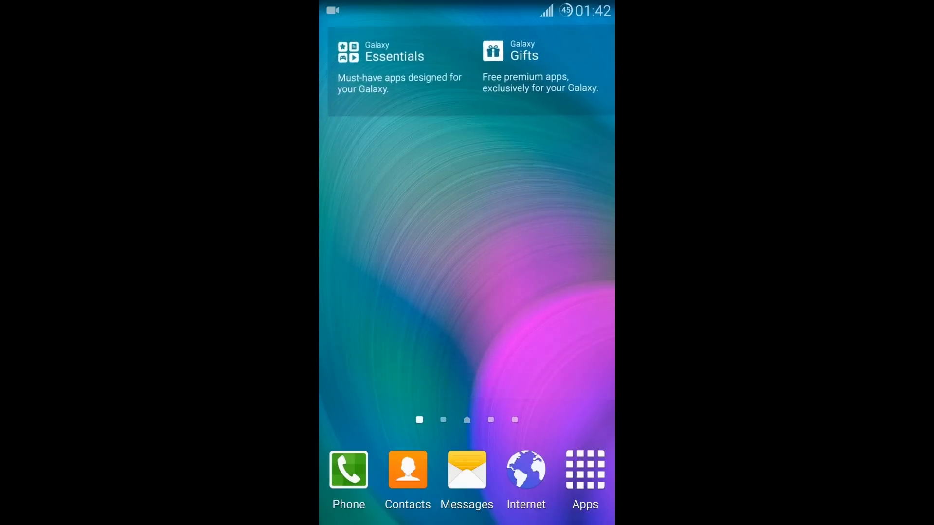
left_click_drag(554, 292, 408, 292)
left_click_drag(555, 292, 408, 292)
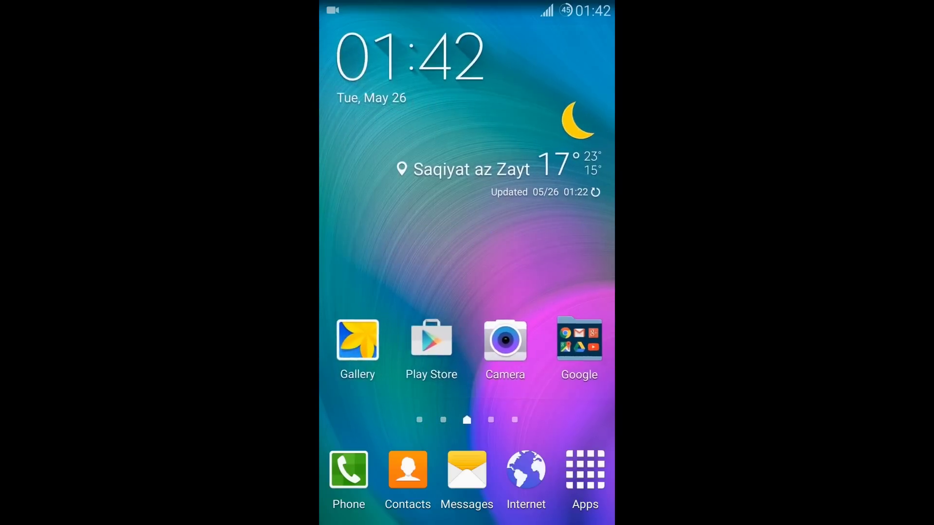
mouse_move(554, 291)
left_mouse_down()
mouse_move(409, 292)
mouse_move(555, 292)
left_mouse_up()
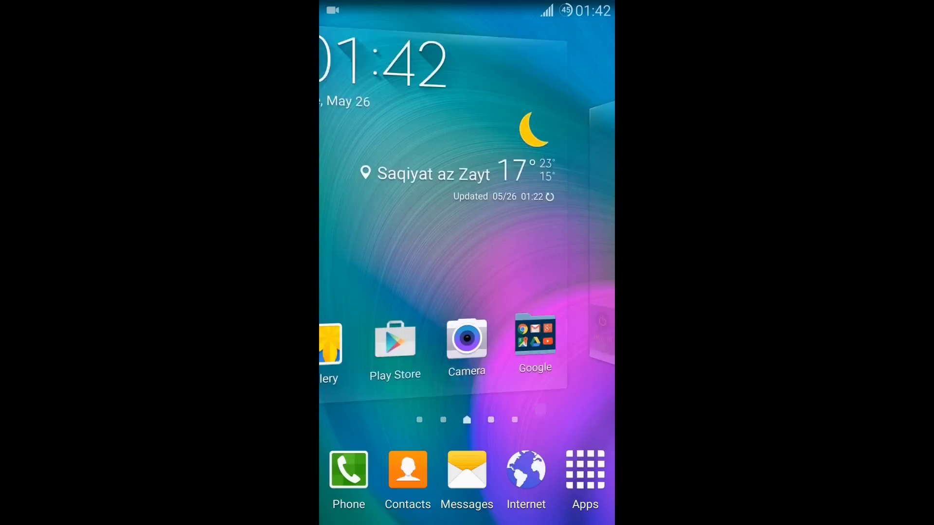
- Launch Settings from the app drawer and swipe across Personalization, Device and Connections to Quick settings
left_click(584, 471)
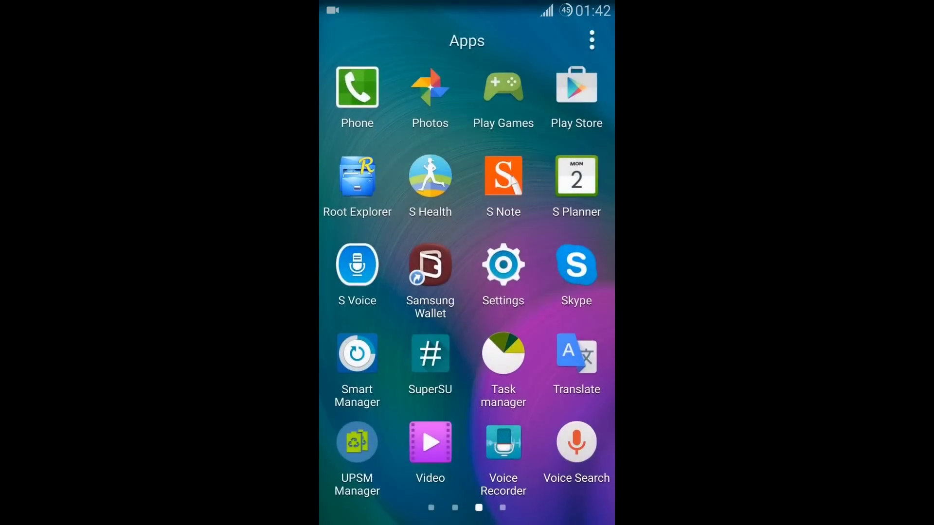
left_click(502, 264)
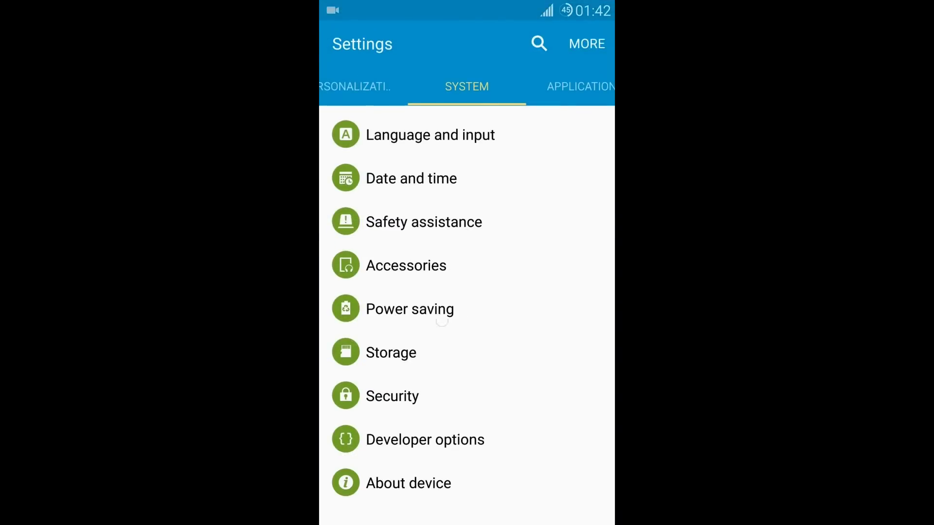
left_click_drag(442, 320, 556, 313)
left_click_drag(428, 388, 570, 394)
left_click_drag(448, 436, 538, 461)
left_click_drag(438, 412, 555, 416)
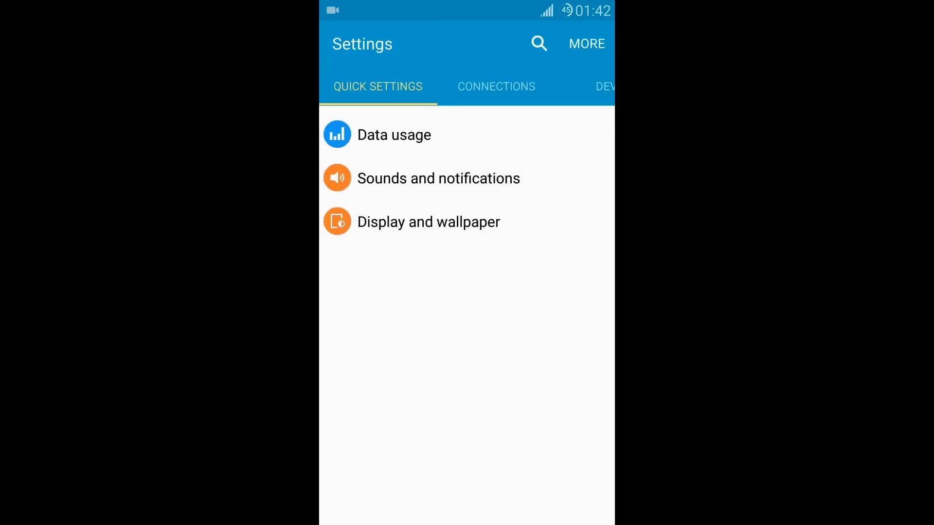
left_click_drag(437, 375, 542, 375)
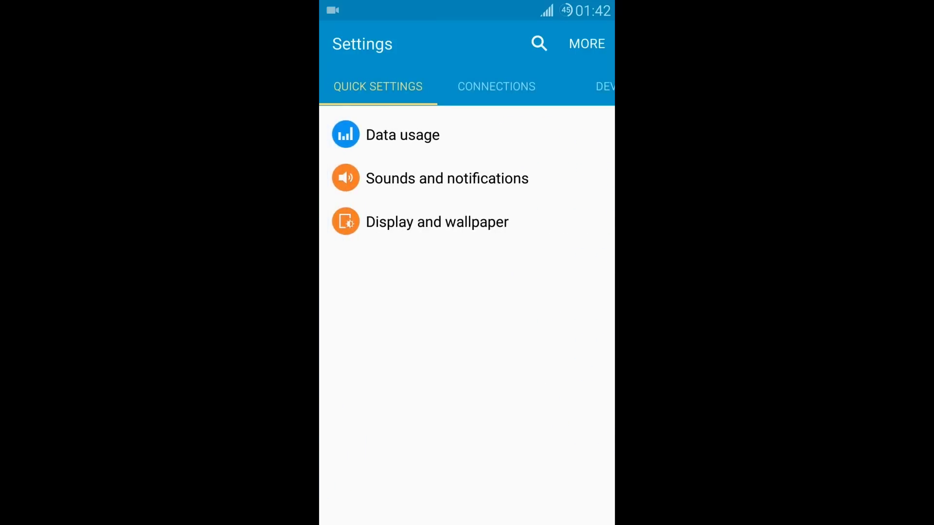
left_click(584, 45)
- Switch Settings to List view, scroll through its sections, and open About device
left_click(486, 49)
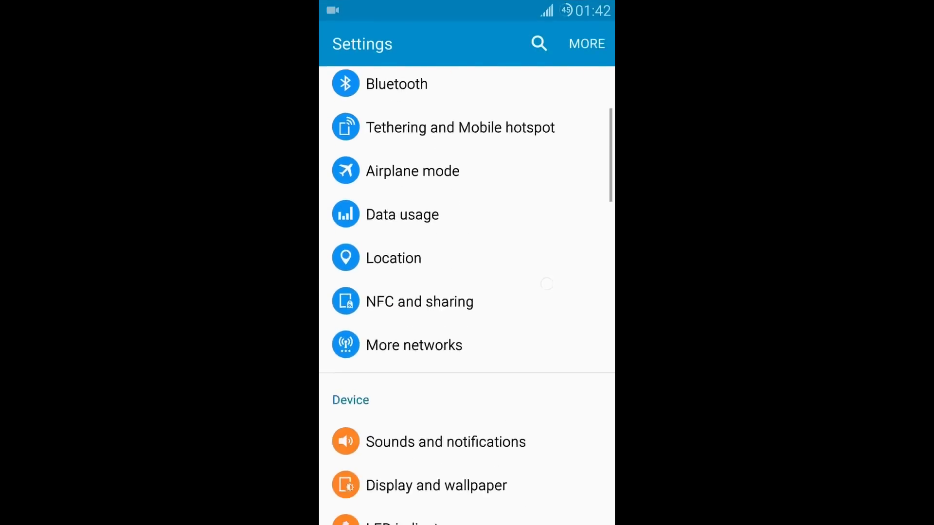
left_click_drag(534, 343, 538, 146)
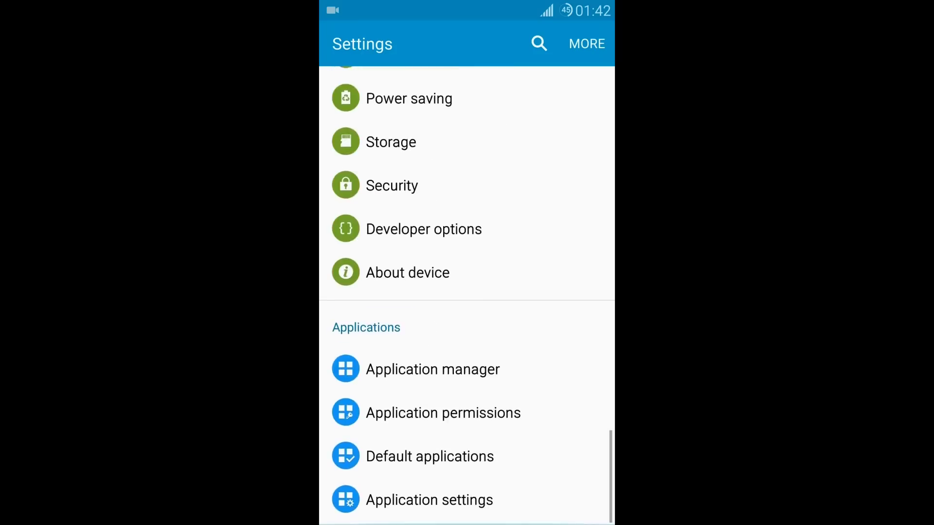
left_click_drag(537, 252, 537, 416)
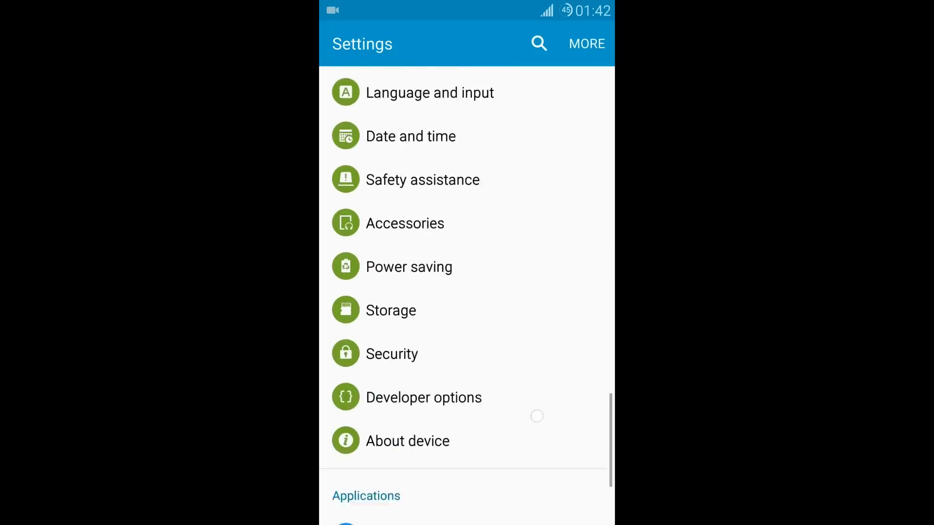
left_click_drag(549, 306, 550, 440)
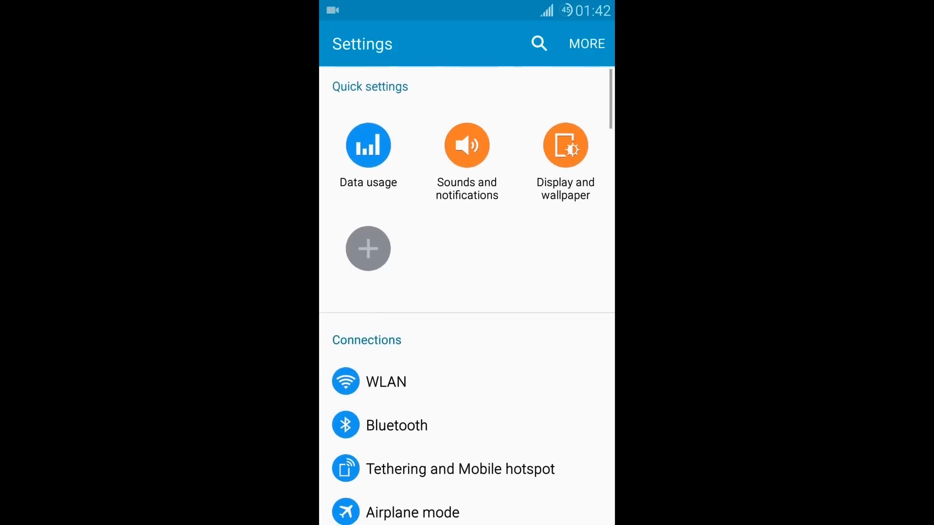
mouse_move(559, 350)
left_mouse_down()
mouse_move(560, 426)
mouse_move(559, 312)
left_mouse_up()
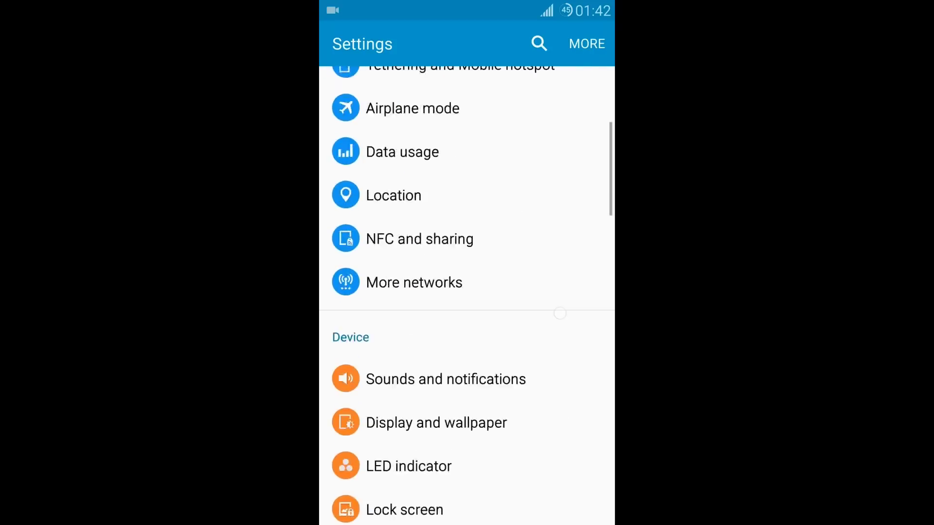
left_click_drag(552, 503, 551, 436)
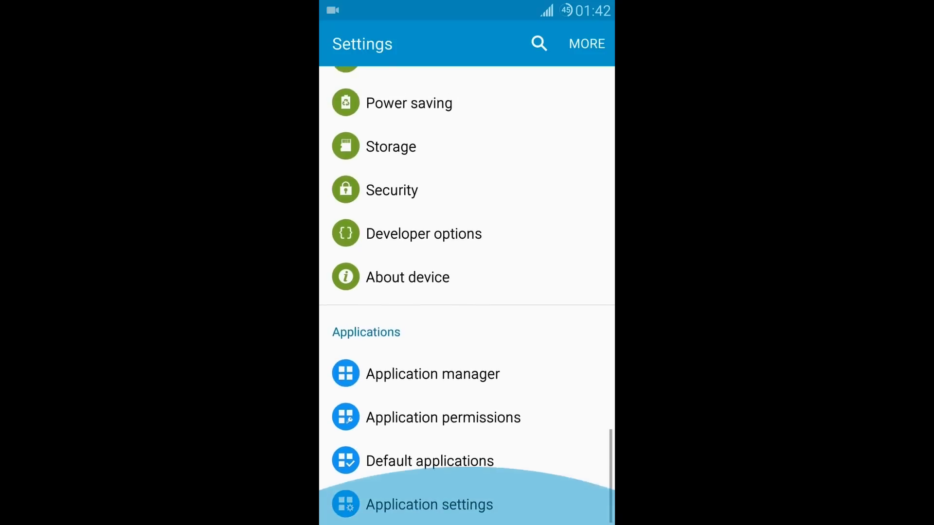
left_click_drag(546, 353, 526, 510)
left_click_drag(529, 338, 532, 161)
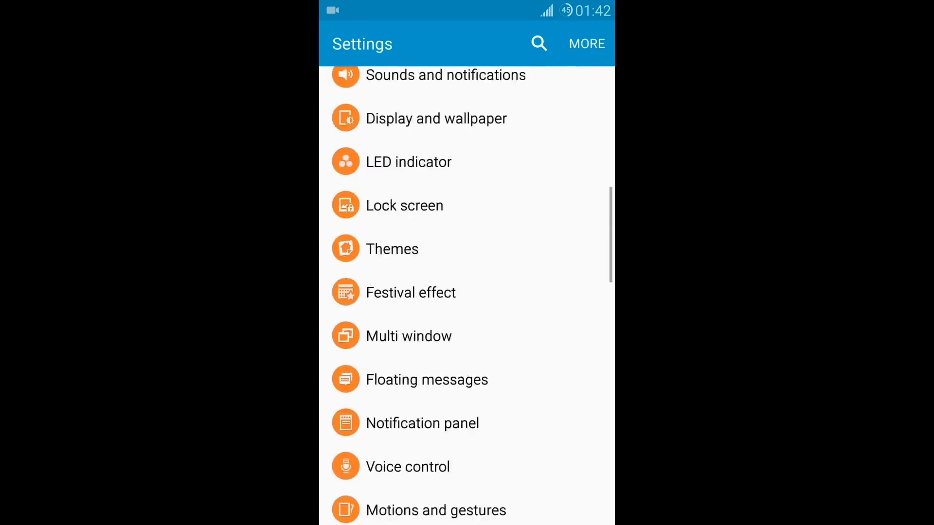
mouse_move(538, 434)
left_mouse_down()
mouse_move(561, 229)
mouse_move(559, 378)
left_mouse_up()
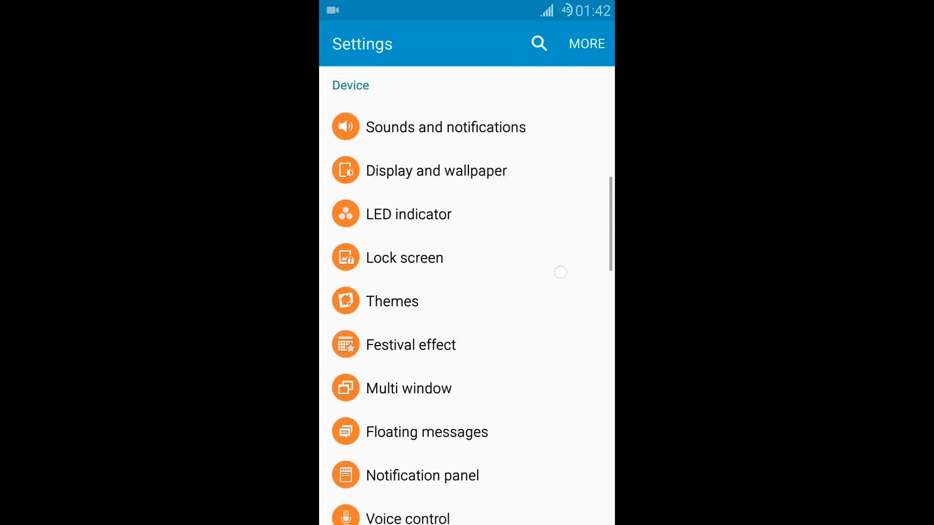
left_click_drag(558, 269, 546, 474)
left_click_drag(528, 350, 528, 250)
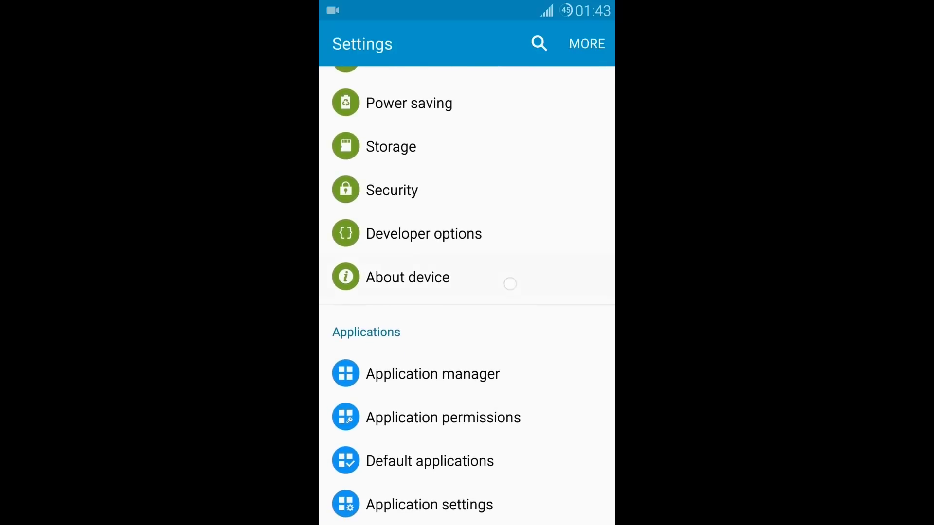
left_click(509, 281)
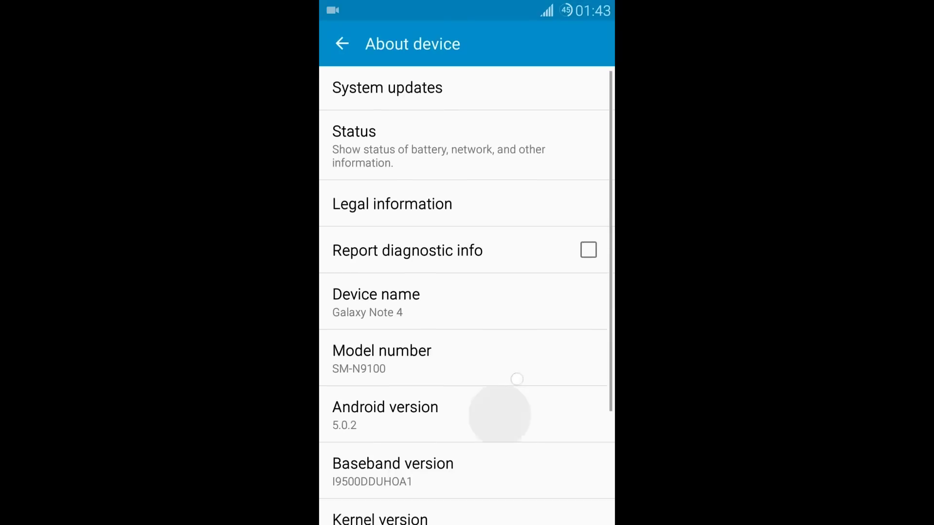
left_click_drag(515, 384, 515, 351)
mouse_move(545, 421)
left_mouse_down()
mouse_move(548, 377)
mouse_move(540, 427)
left_mouse_up()
left_click(484, 348)
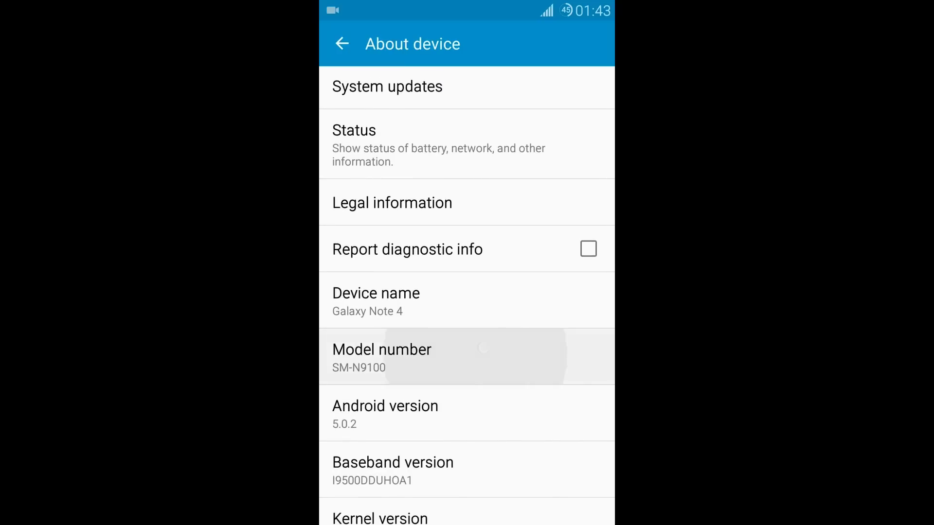
left_click(531, 354)
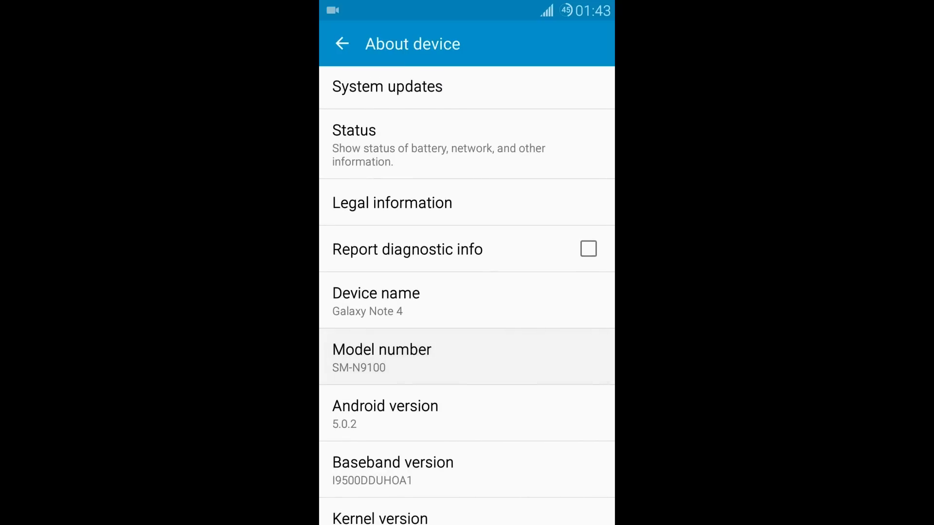
left_click(551, 353)
left_click_drag(542, 406, 548, 337)
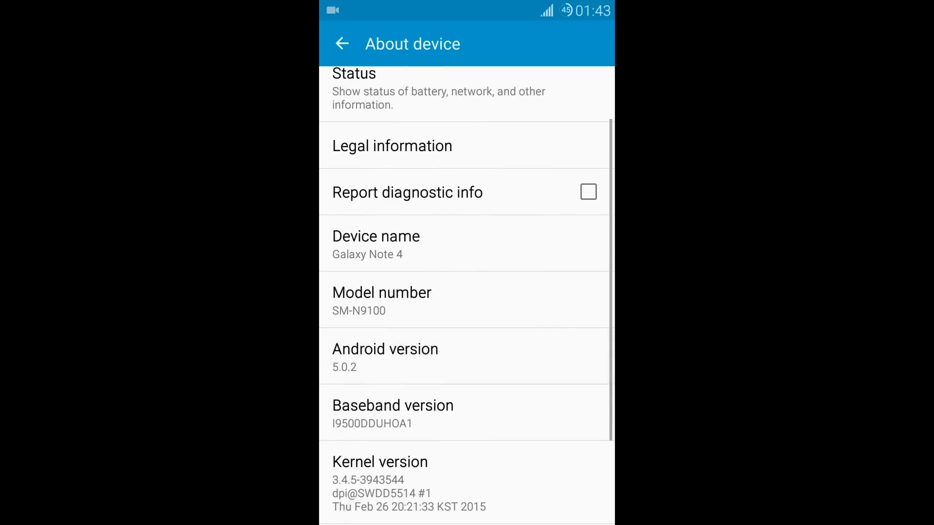
mouse_move(533, 393)
left_mouse_down()
mouse_move(517, 309)
mouse_move(531, 232)
left_mouse_up()
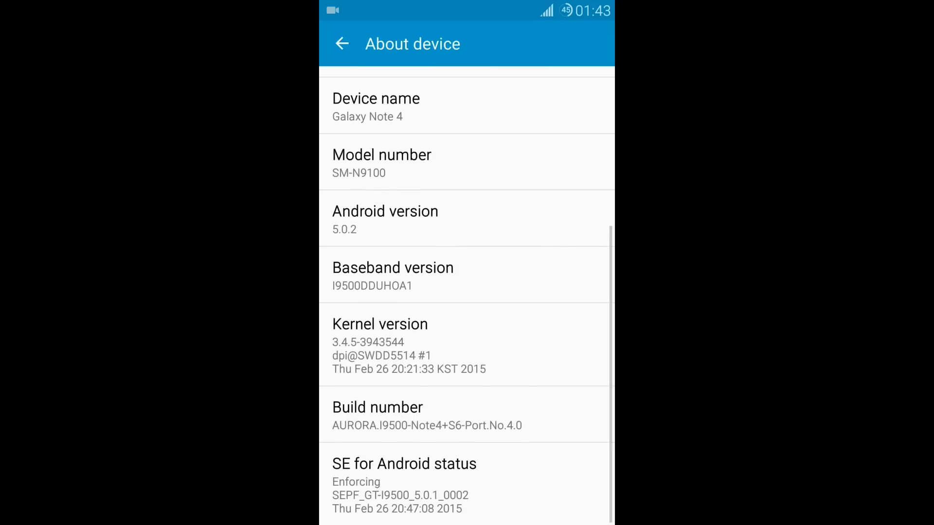
left_click_drag(539, 192, 548, 342)
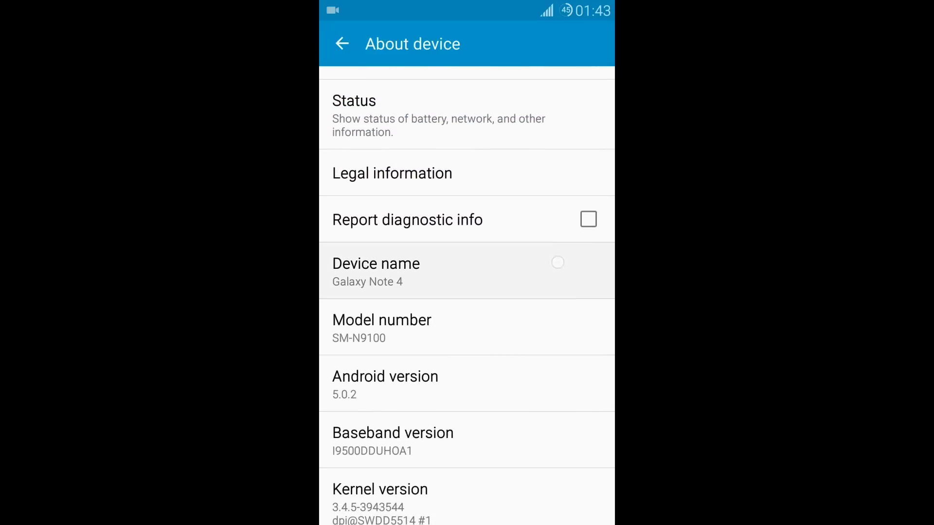
left_click(557, 262)
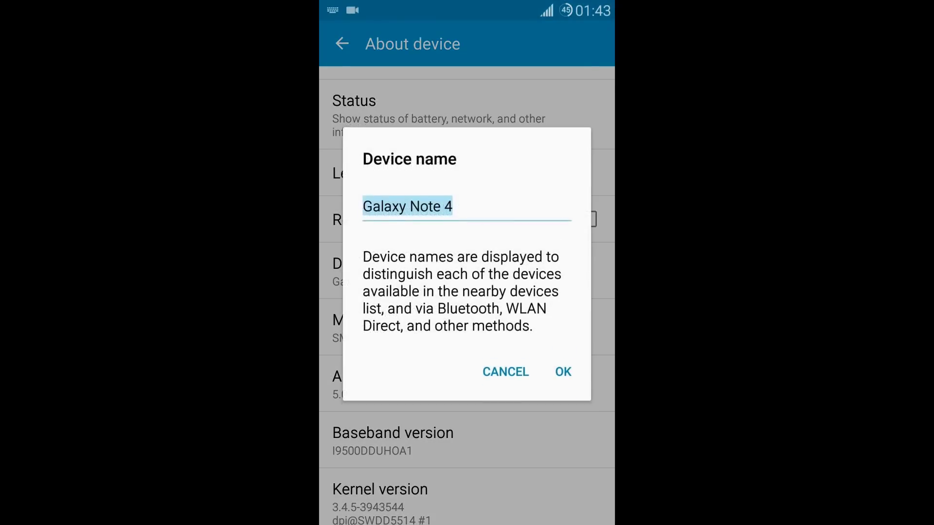
key("BackSpace")
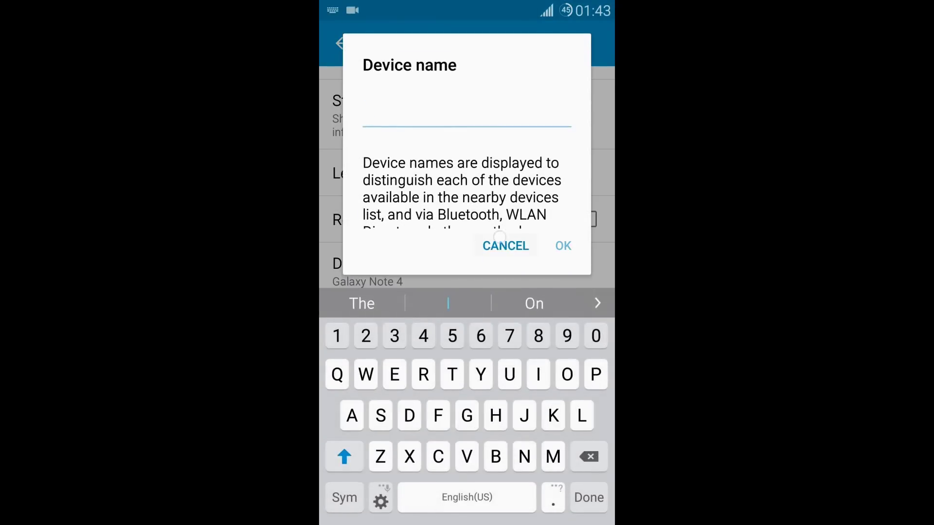
left_click(503, 241)
left_click_drag(540, 317, 544, 257)
left_click(378, 227)
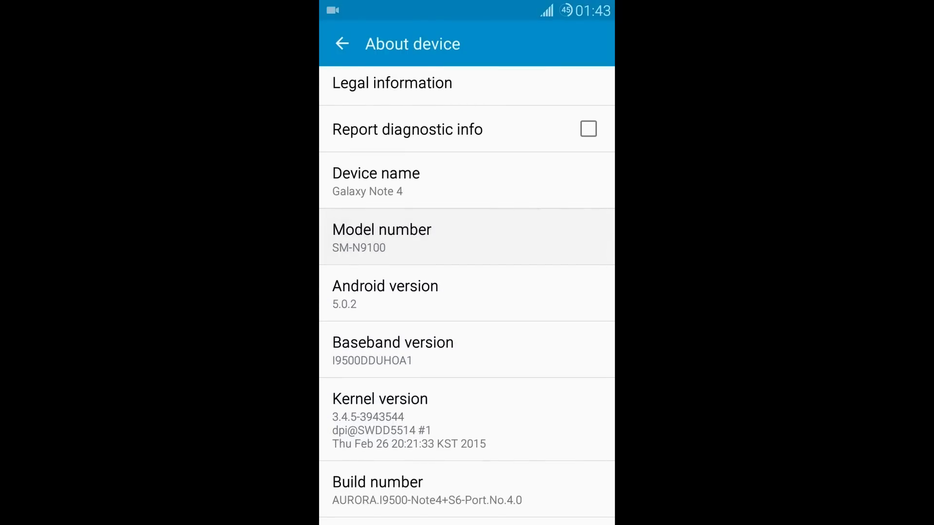
left_click(546, 228)
left_click(546, 239)
left_click(519, 236)
left_click_drag(558, 296, 550, 388)
mouse_move(547, 252)
left_mouse_down()
mouse_move(539, 410)
mouse_move(574, 234)
left_mouse_up()
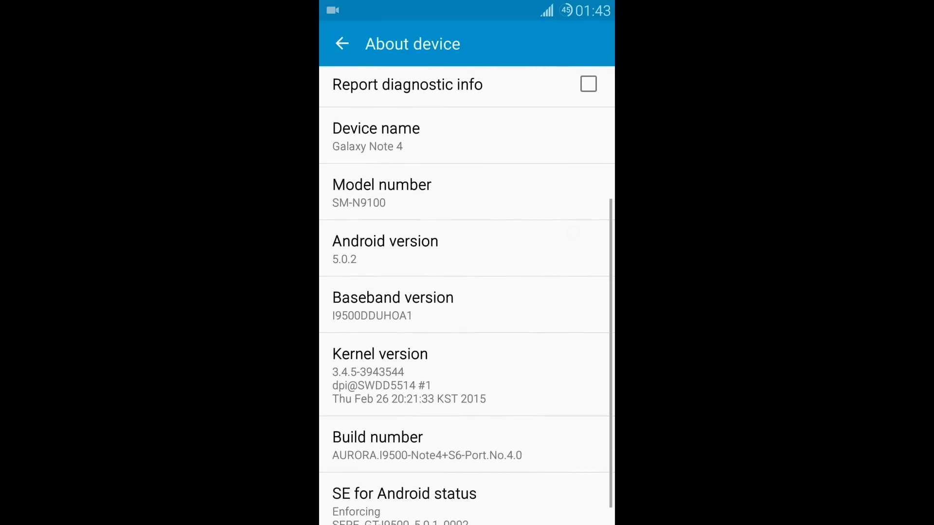
left_click(548, 257)
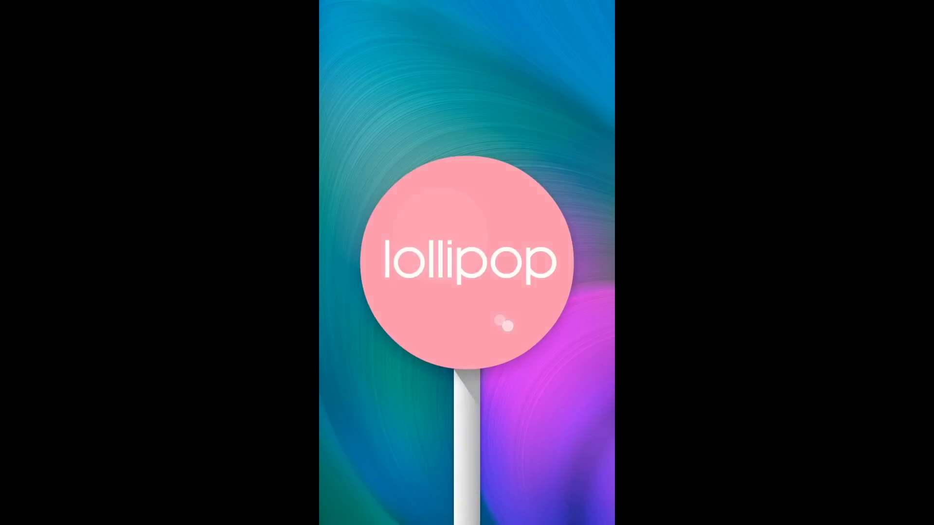
left_click(514, 325)
left_click(506, 329)
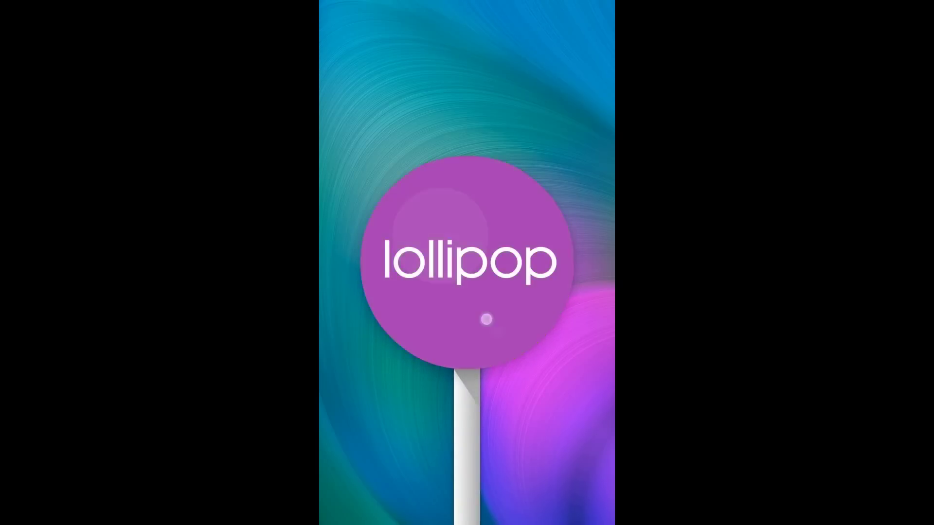
left_click(484, 319)
left_click(473, 298)
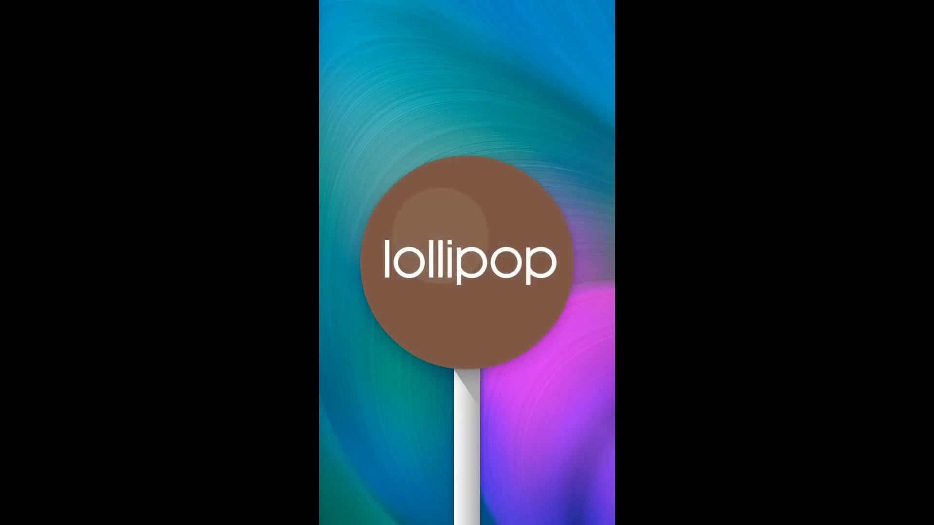
key("Escape")
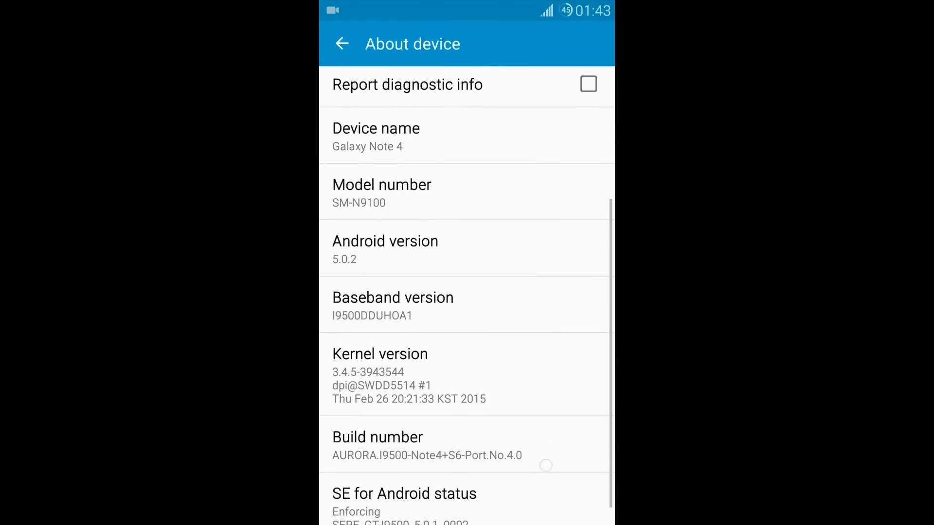
scroll(576, 311, "down", 2)
scroll(467, 291, "up", 3)
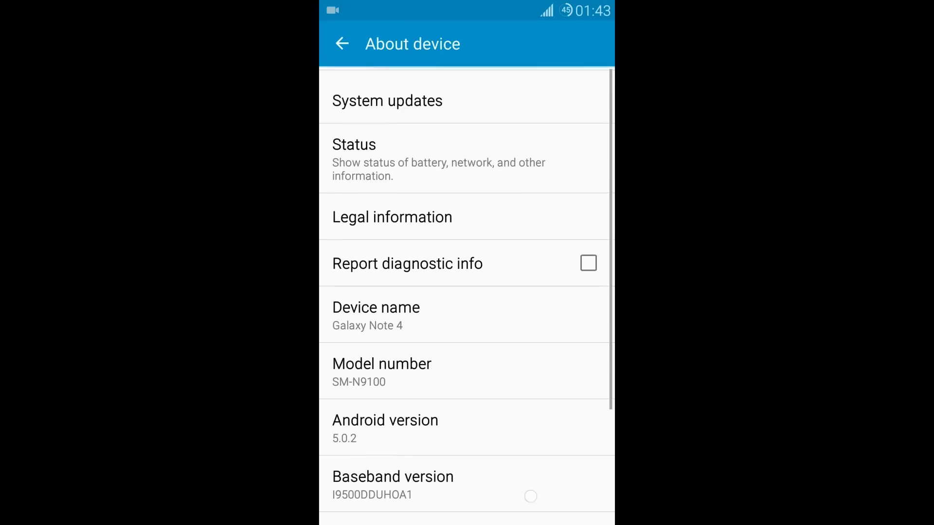
scroll(532, 494, "down", 3)
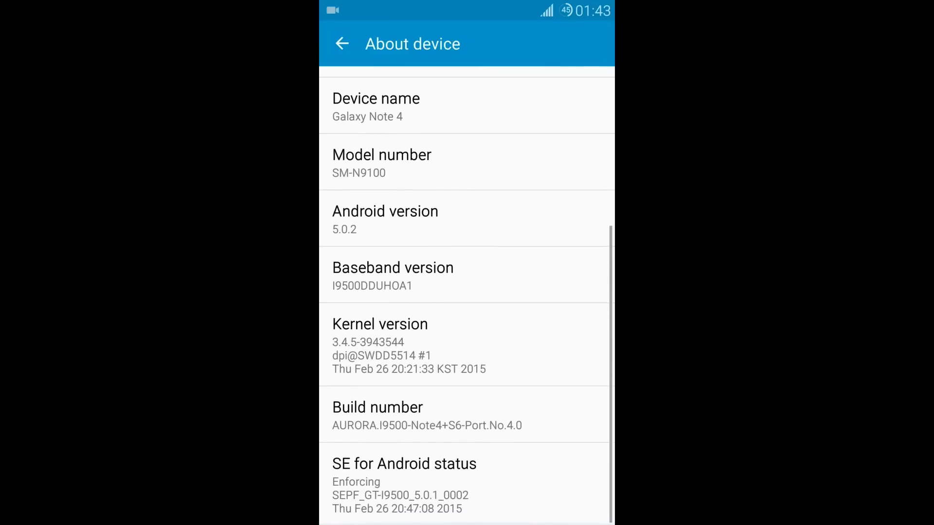
- Exit Settings to the home screen, check the notification shade, then open the weather forecast
key("Escape")
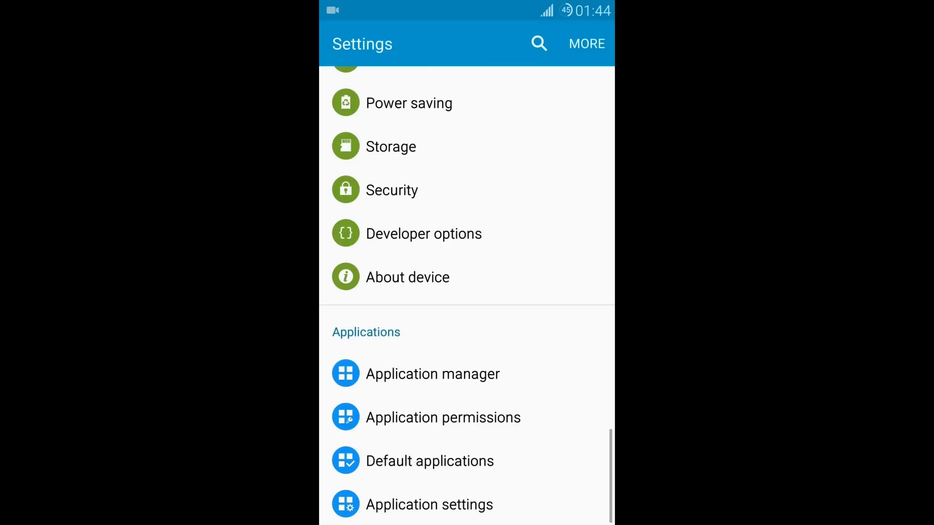
key("Home")
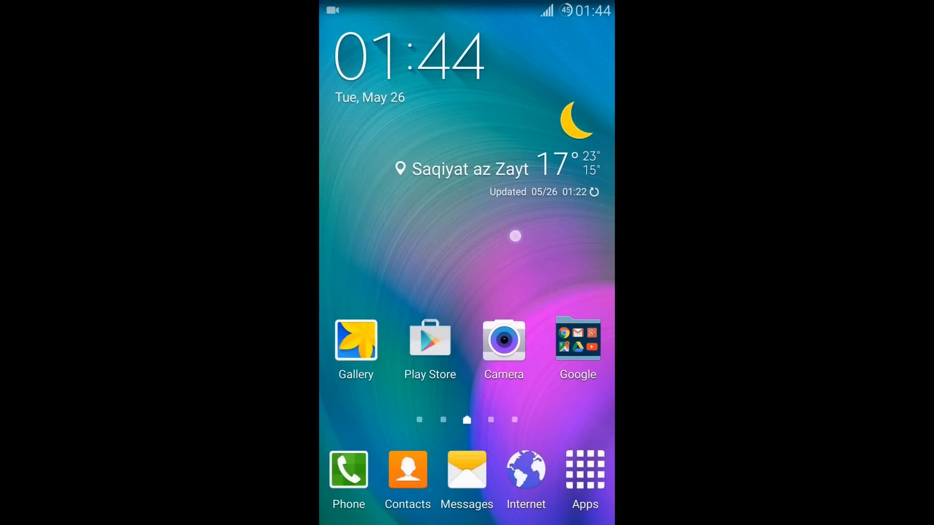
left_click_drag(484, 8, 484, 256)
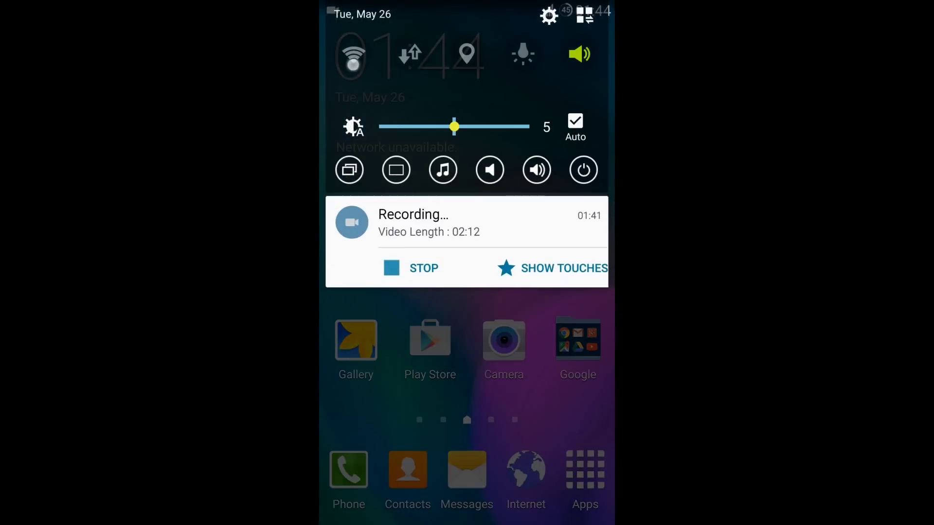
key("Escape")
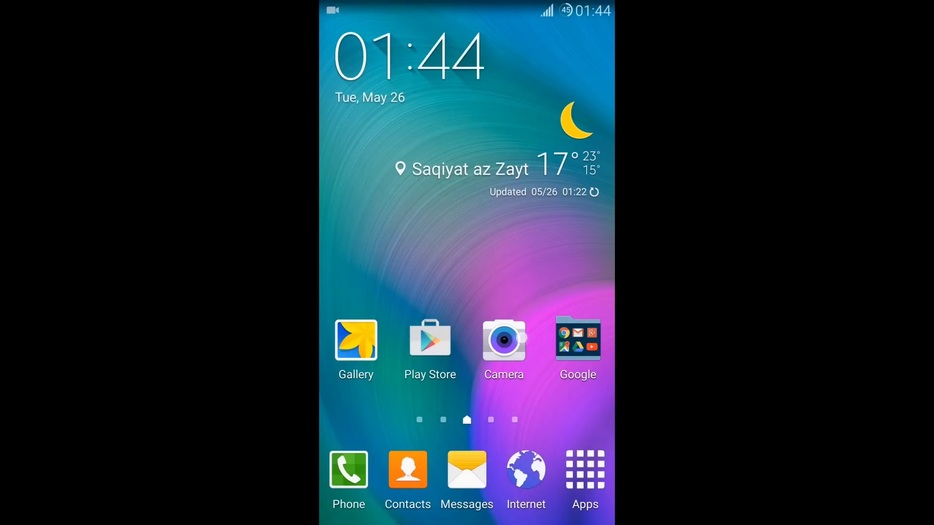
left_click(409, 73)
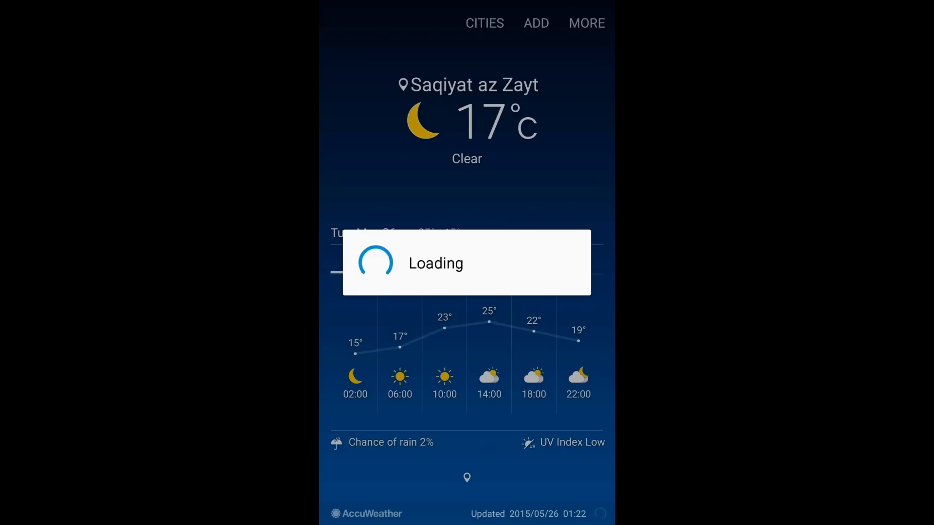
key("Home")
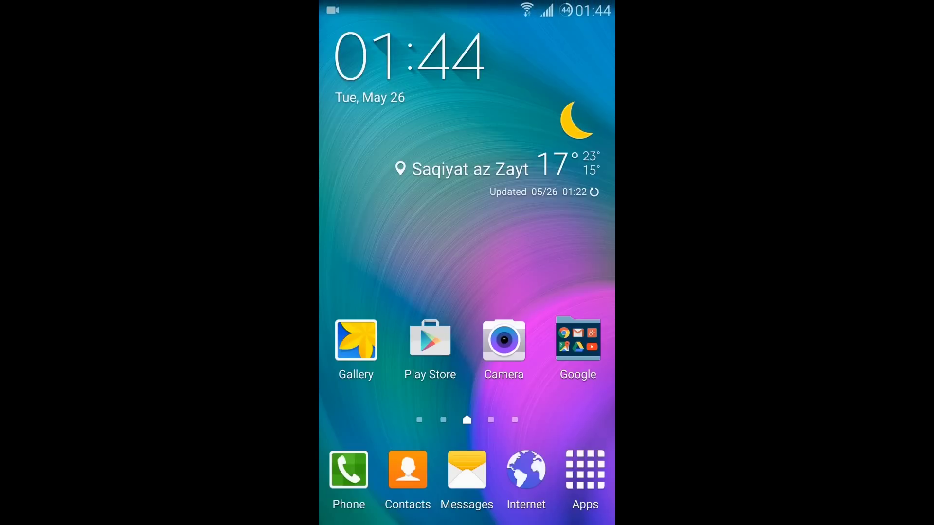
left_click_drag(523, 4, 522, 259)
left_click_drag(502, 376, 501, 146)
left_click_drag(573, 265, 496, 284)
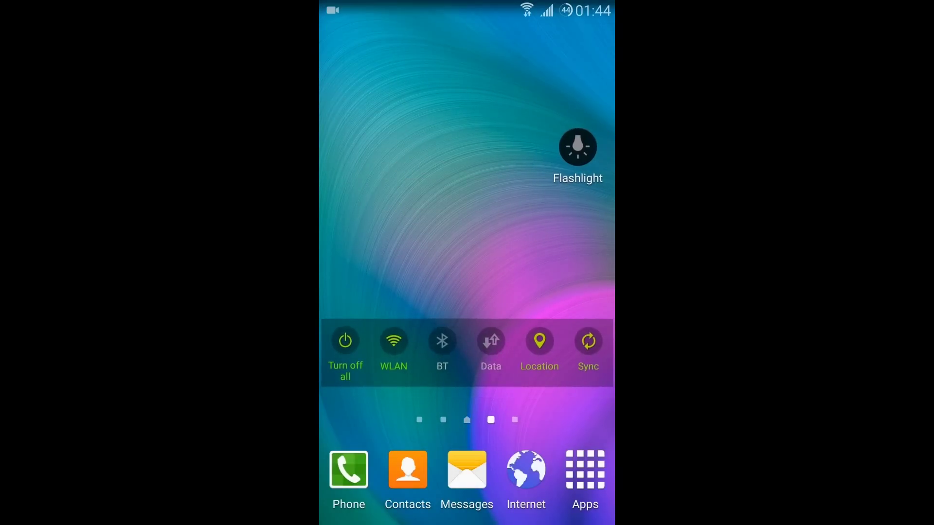
left_click_drag(408, 249, 562, 248)
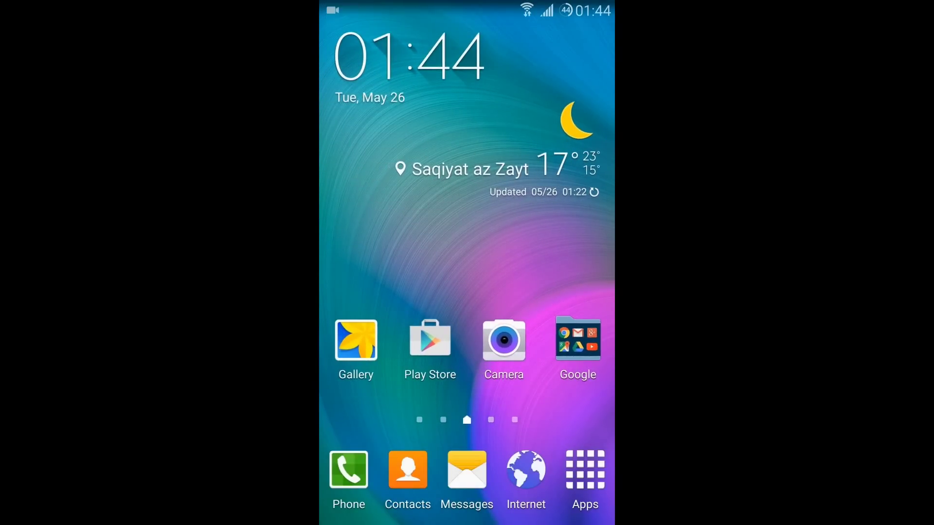
left_click_drag(523, 314, 408, 314)
left_click_drag(365, 397, 539, 396)
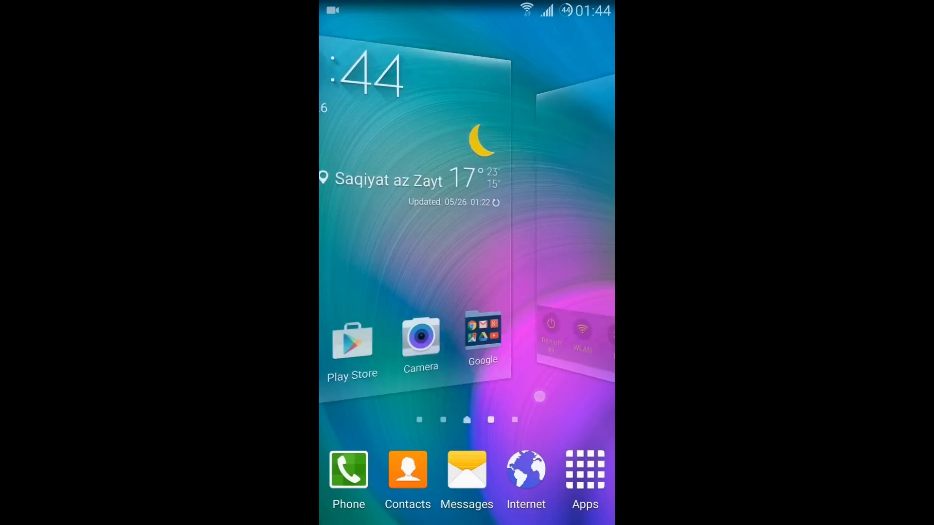
left_click_drag(540, 314, 408, 313)
left_click_drag(380, 399, 549, 398)
left_click_drag(379, 292, 555, 292)
left_click_drag(576, 401, 484, 406)
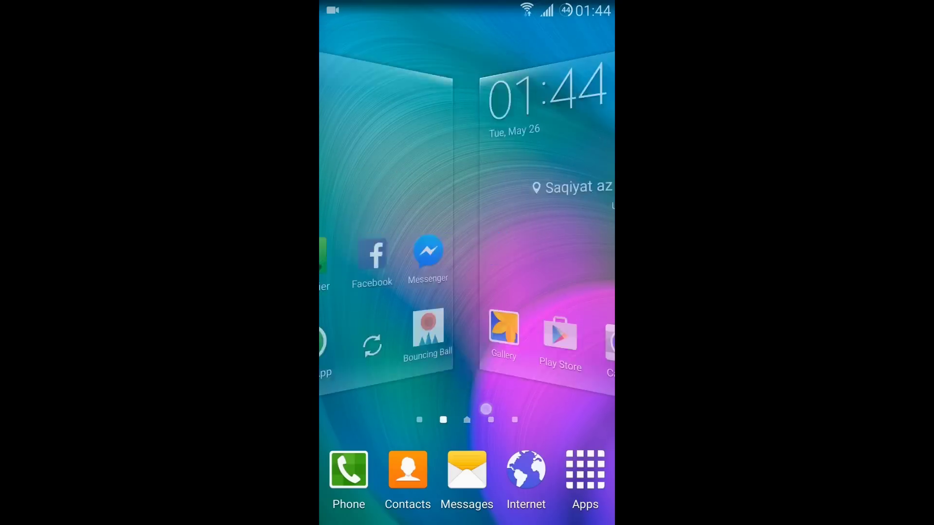
left_click_drag(569, 394, 502, 395)
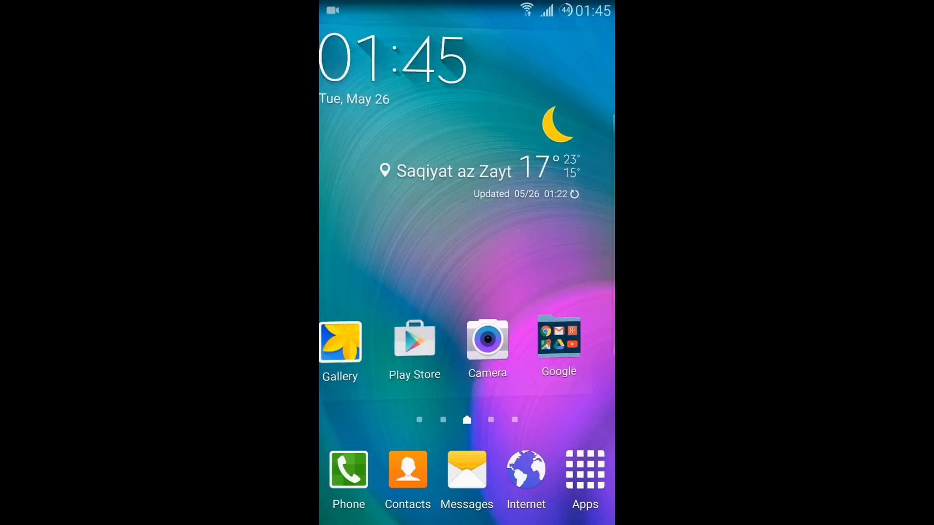
left_click_drag(519, 280, 489, 277)
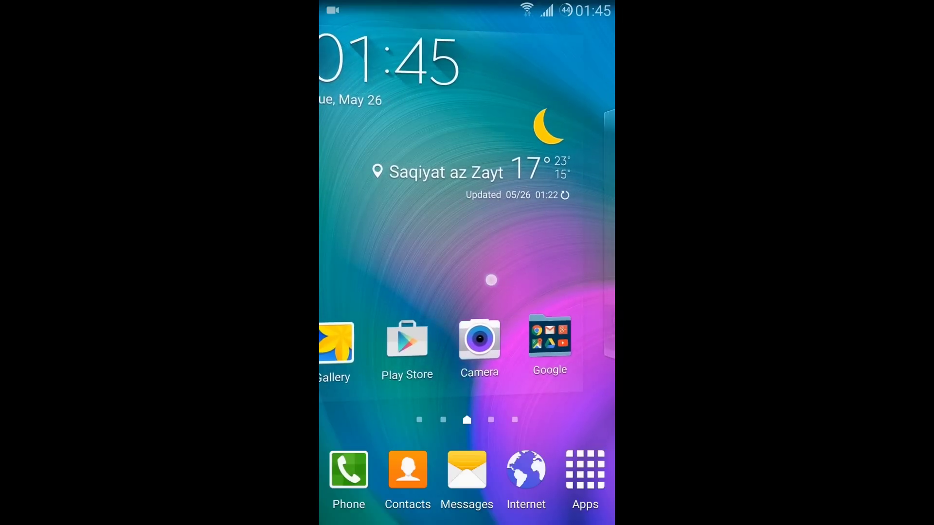